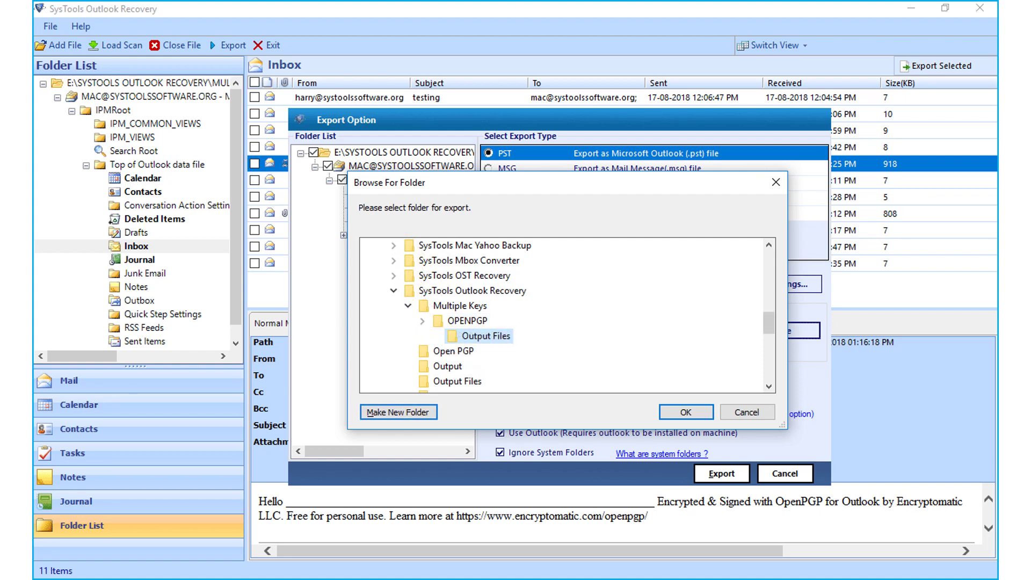
# - Export the mailbox to PST in the OPENPGP folder, dropping folder hierarchy and skipping empty folders
pyautogui.press('Return')
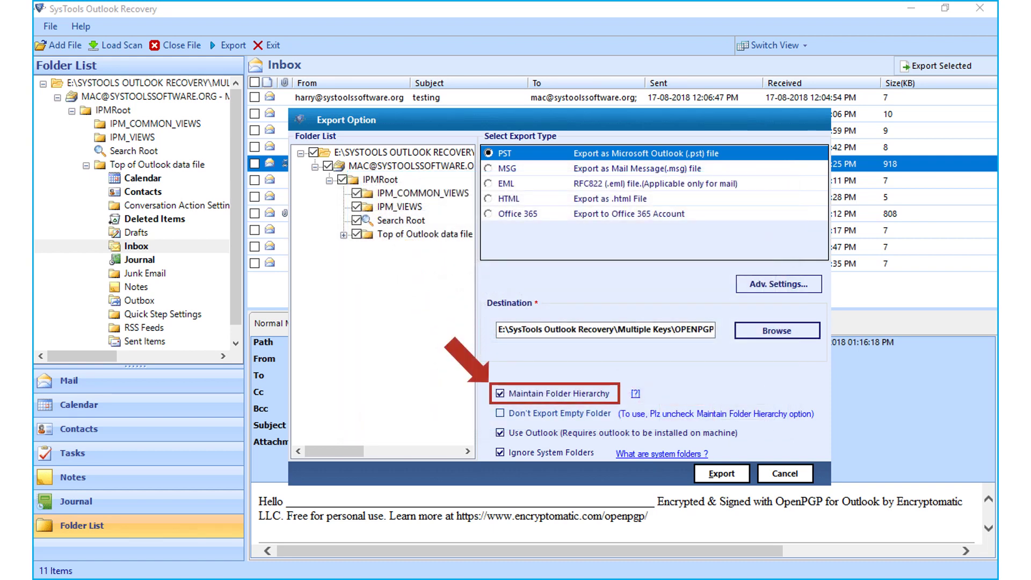
pyautogui.click(500, 393)
pyautogui.click(500, 412)
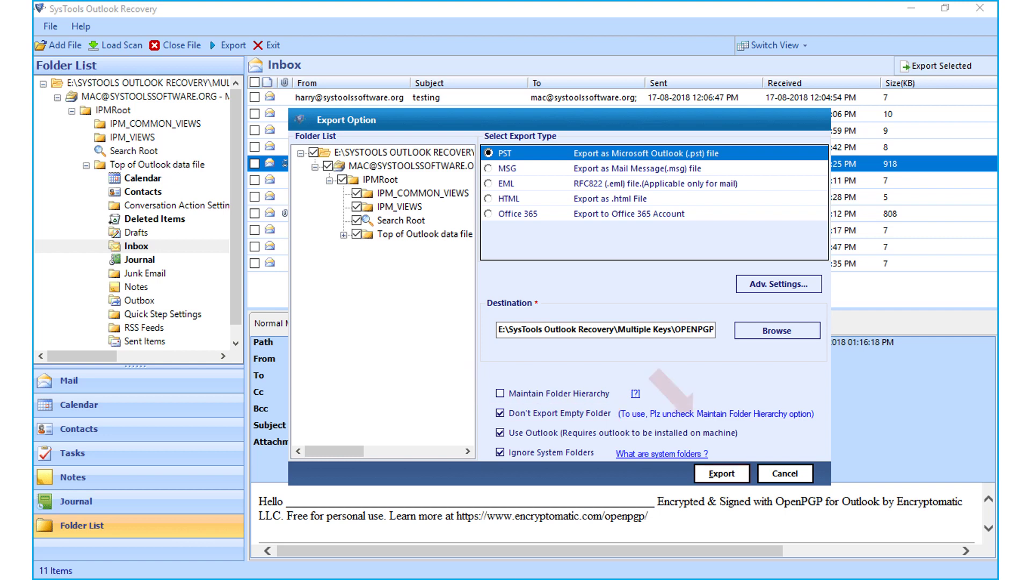
pyautogui.click(721, 473)
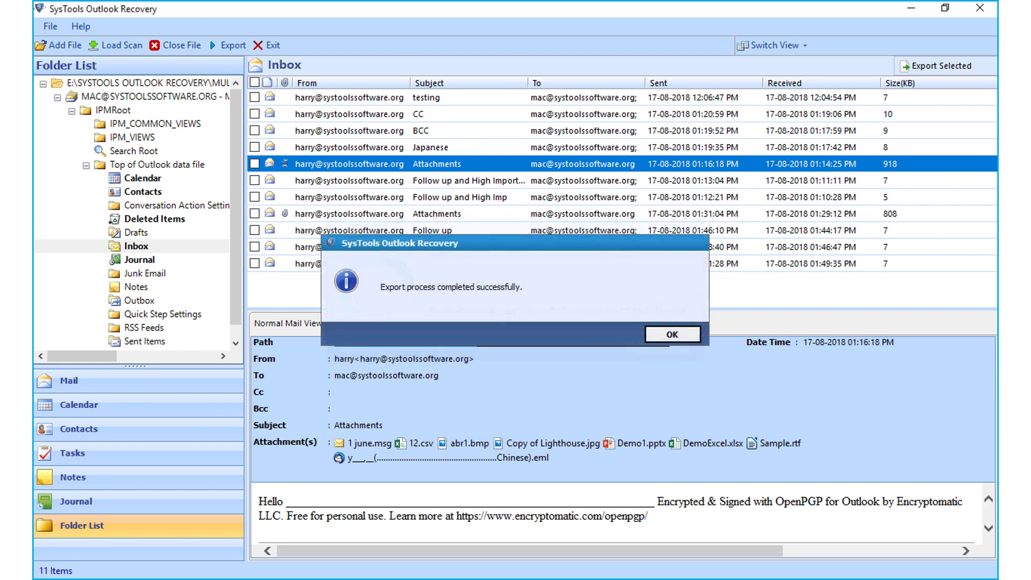
# - Save the export report as Export report.csv, then close the report window
pyautogui.press('Return')
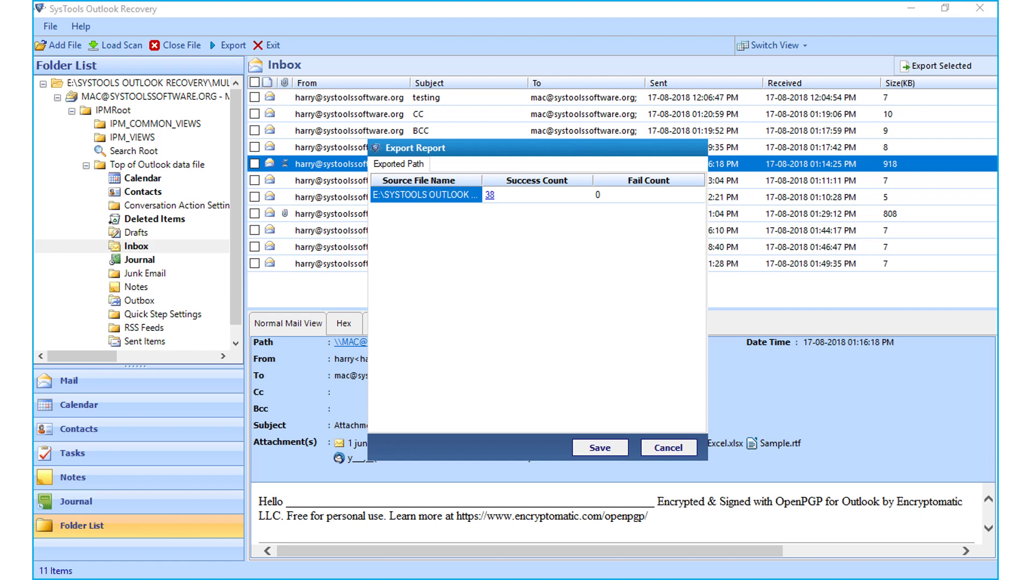
pyautogui.press('Return')
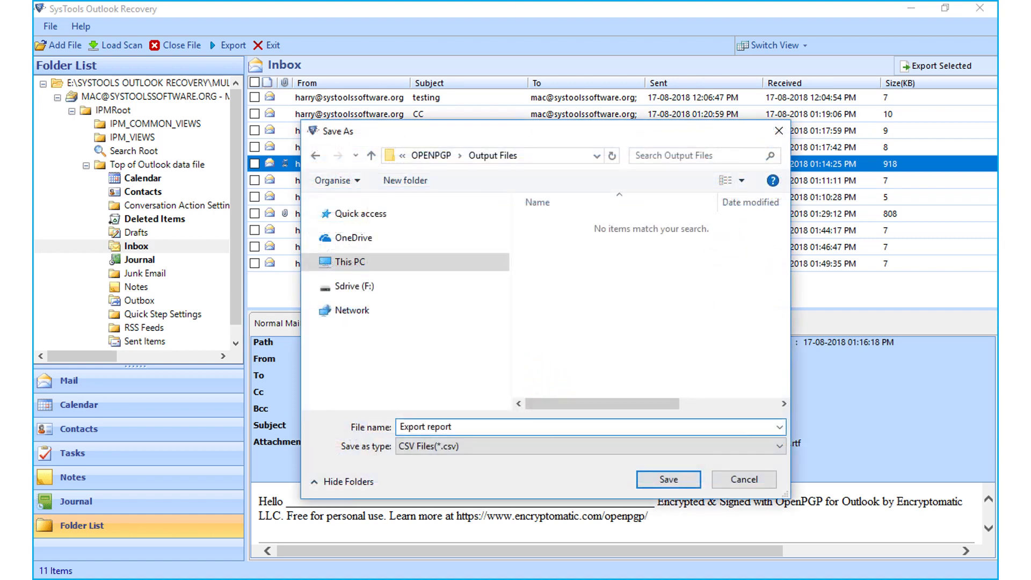
pyautogui.press('Return')
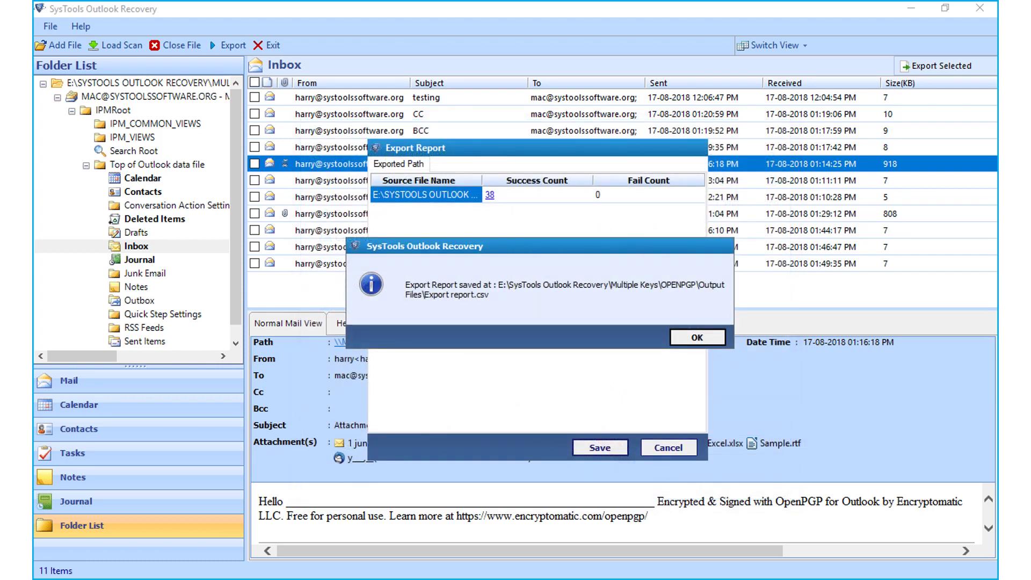
pyautogui.press('Return')
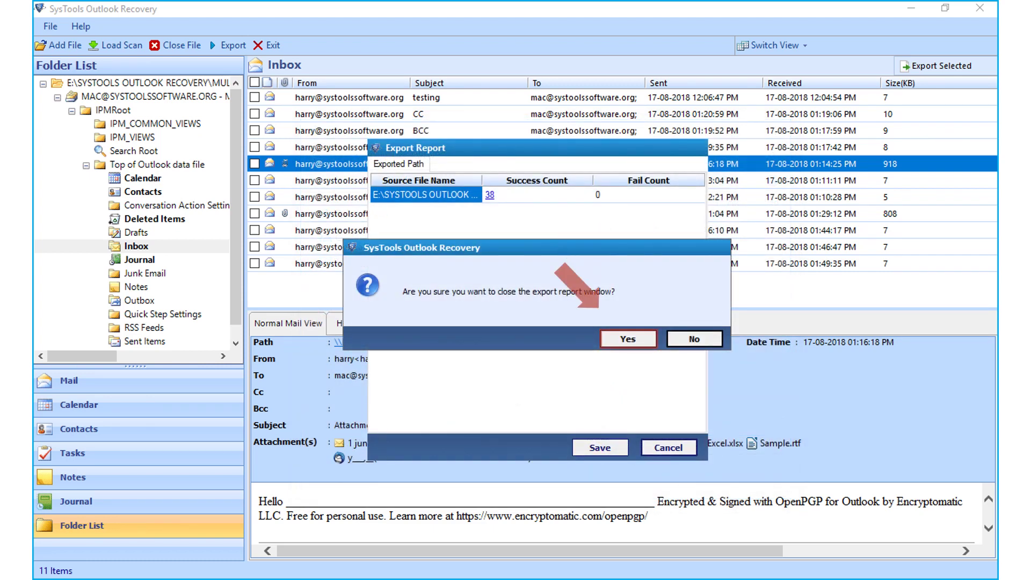
pyautogui.click(617, 337)
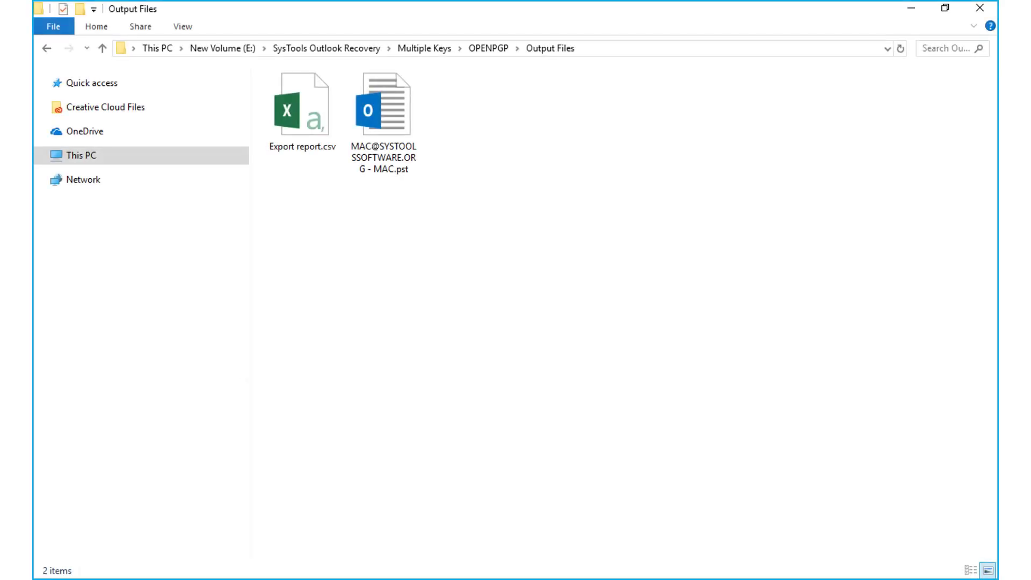
# - Select Export report.csv in the Output Files folder to confirm it sits beside the PST
pyautogui.press('Right')
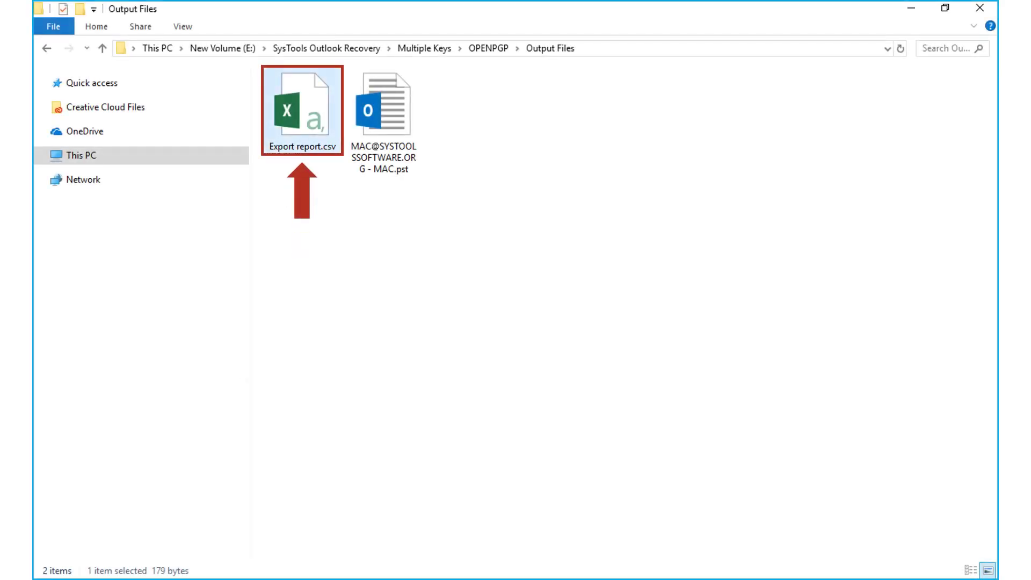